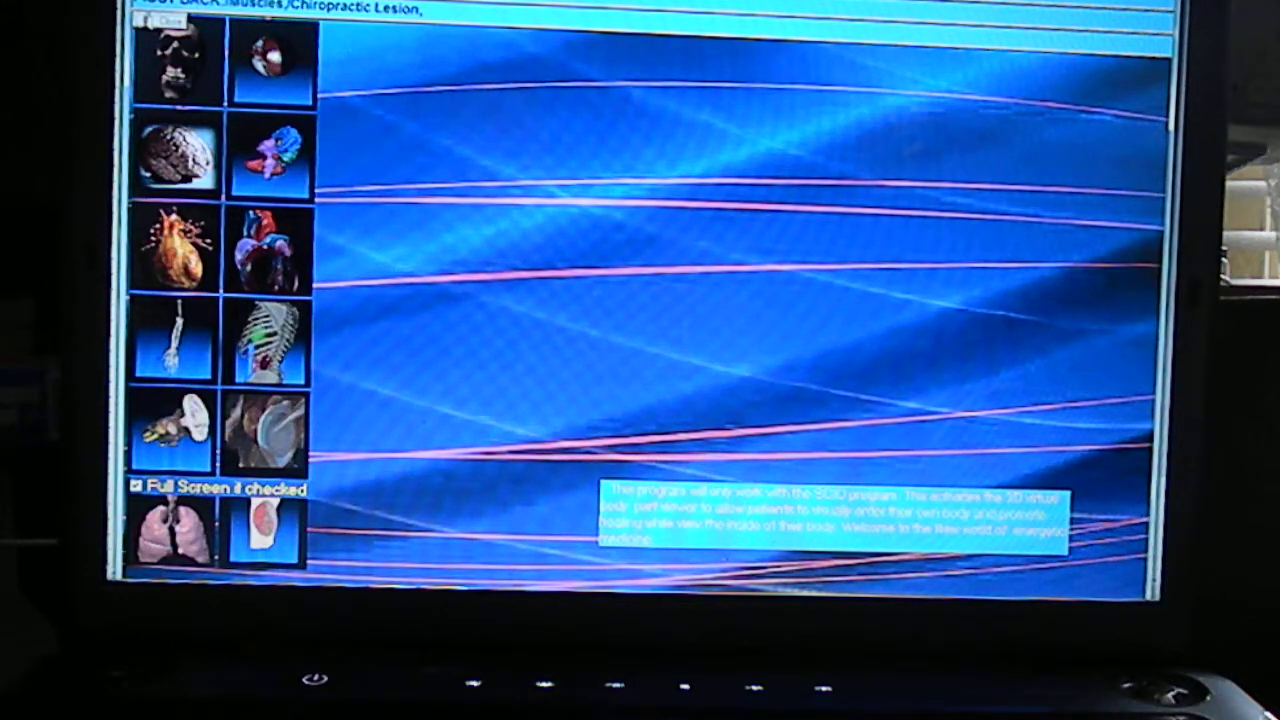
Browse the body-systems, arm/leg/spine and organ scan menus, then the body-systems list again.
{"action": "left_click", "coordinate": [320, 5]}
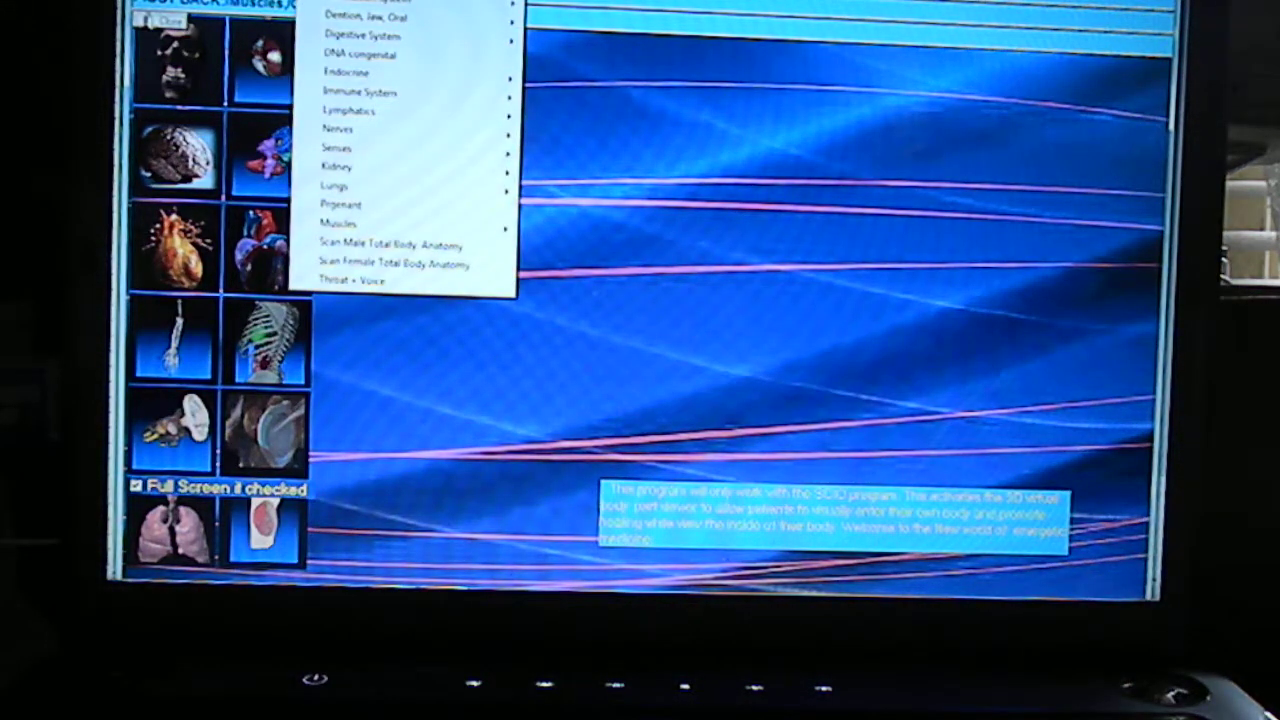
{"action": "left_click", "coordinate": [575, 2]}
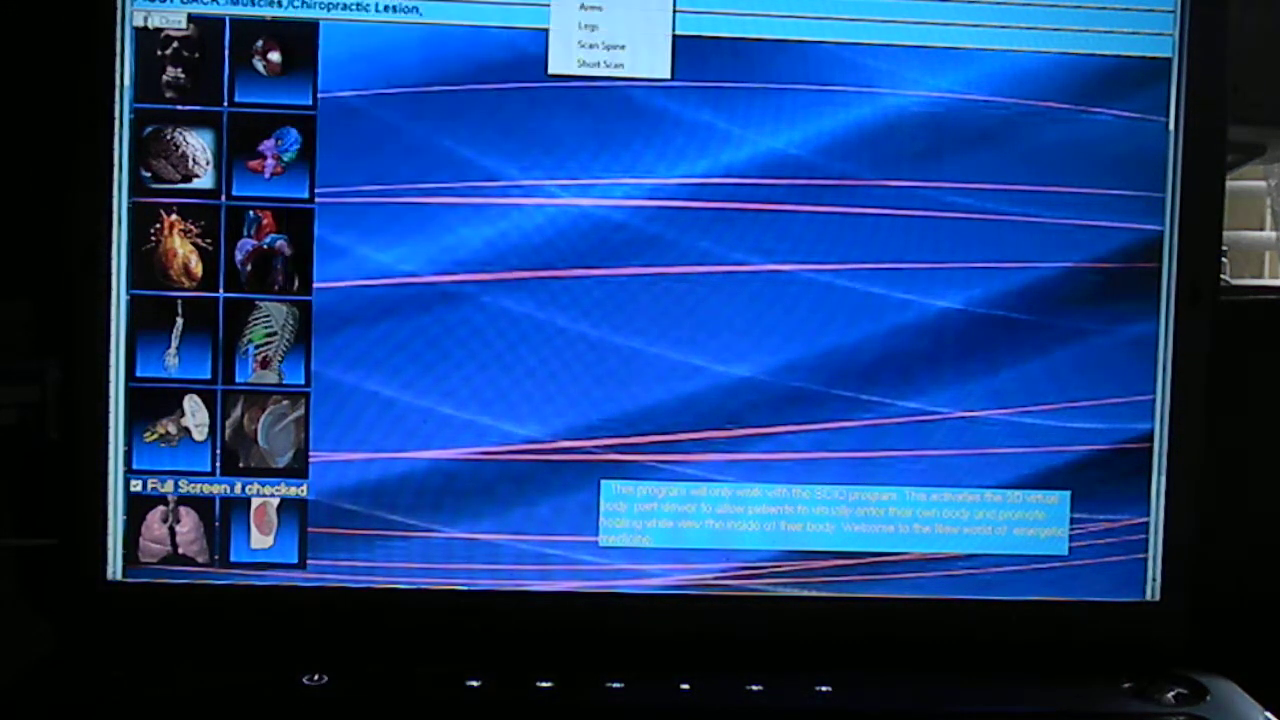
{"action": "left_click", "coordinate": [483, 2]}
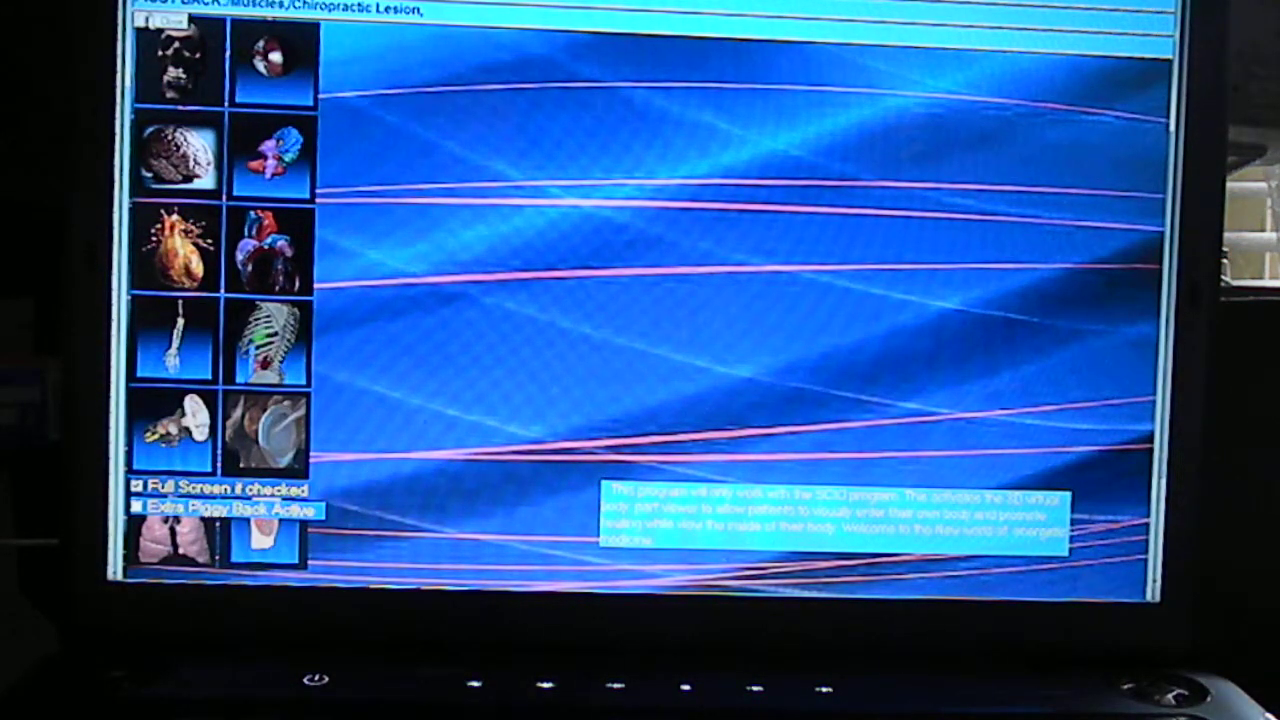
{"action": "left_click", "coordinate": [310, 3]}
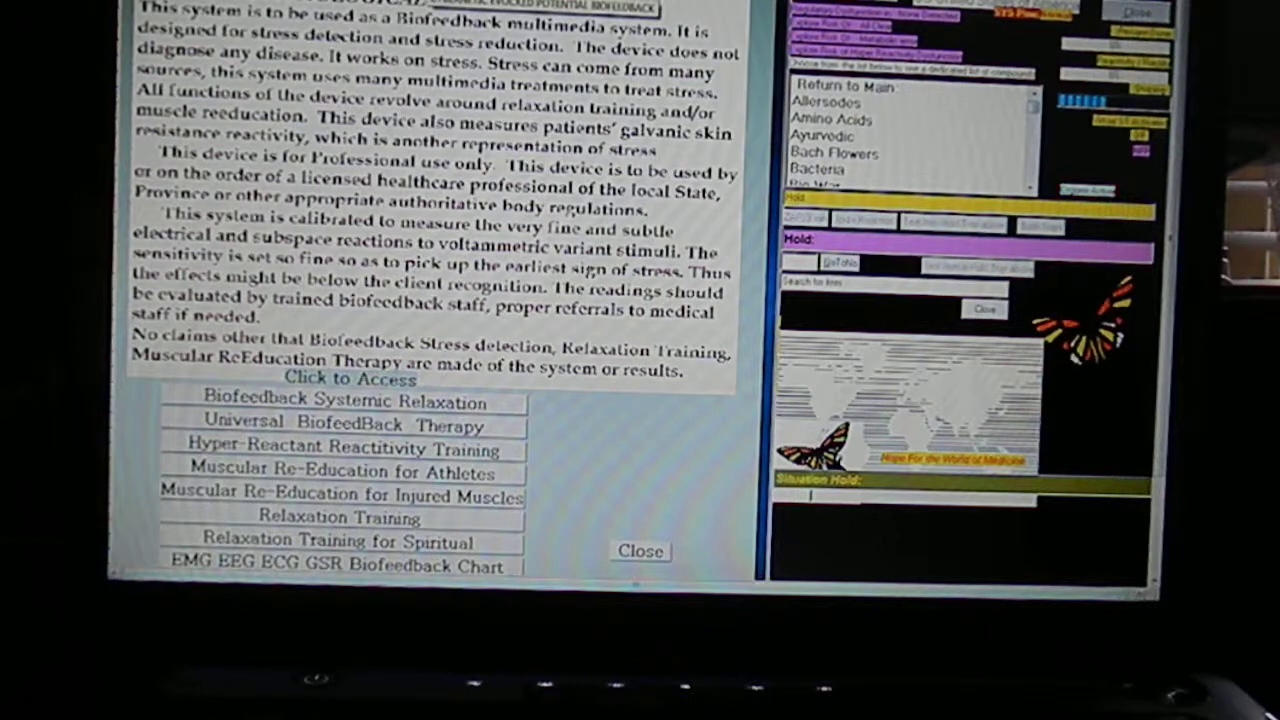
{"action": "left_click", "coordinate": [248, 125]}
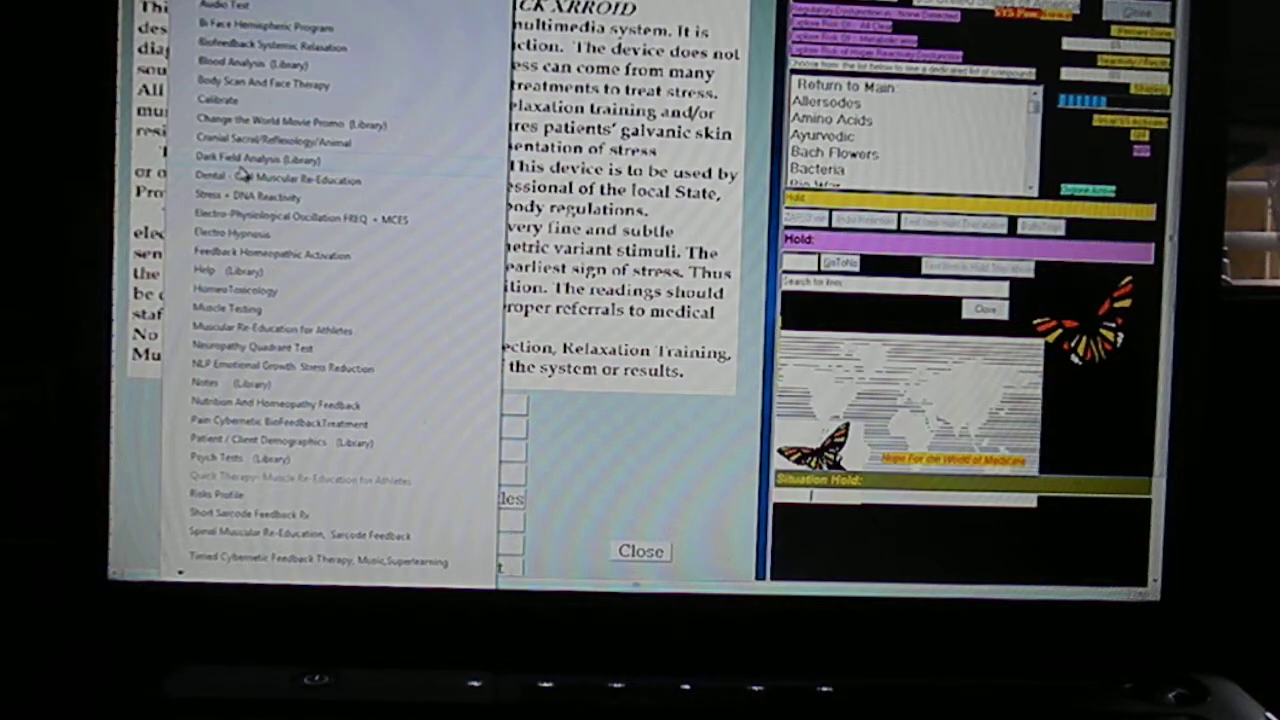
{"action": "left_click", "coordinate": [243, 160]}
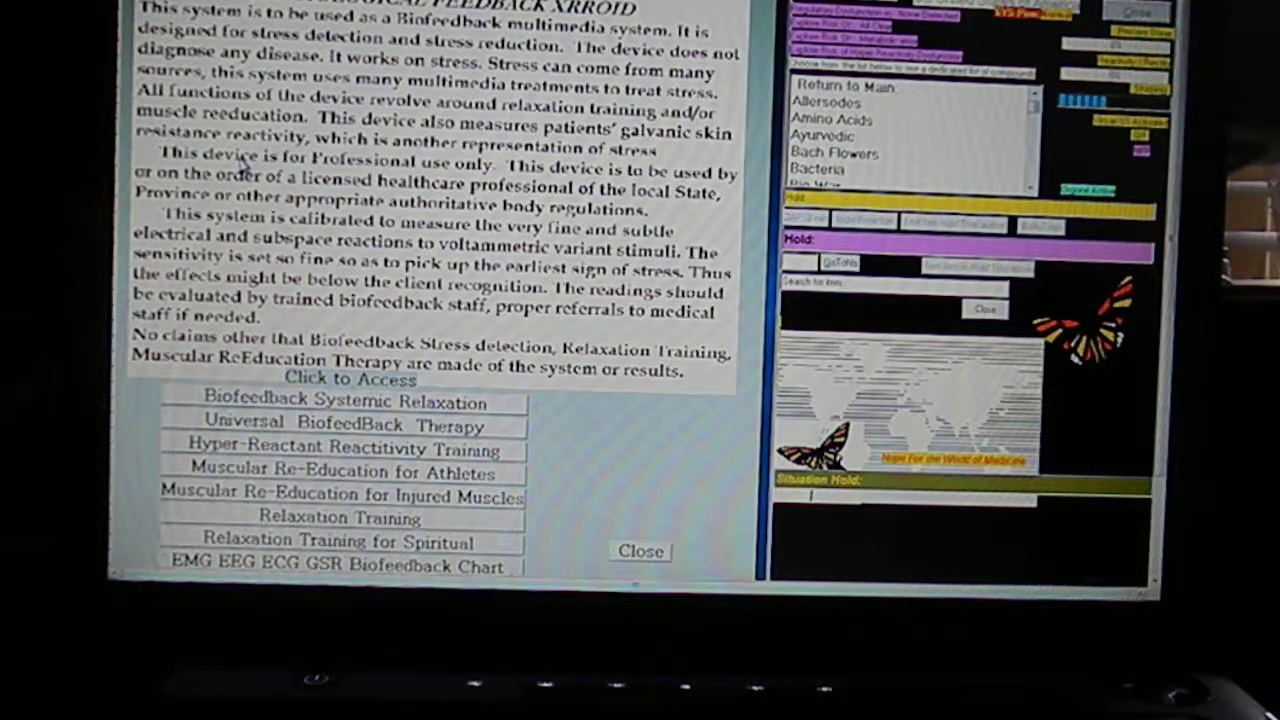